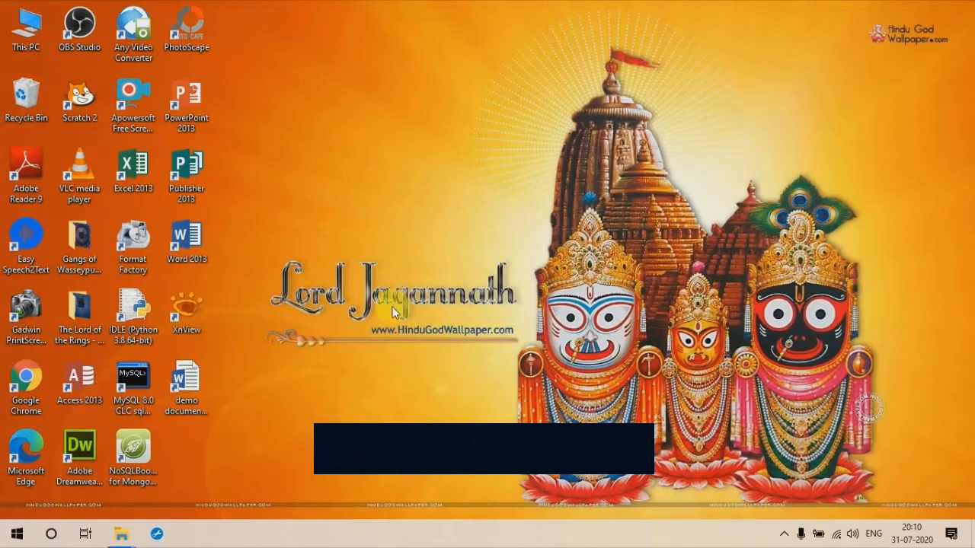
Step: Start Access, open the recent class8ab database and display its smark table
double_click(89, 387)
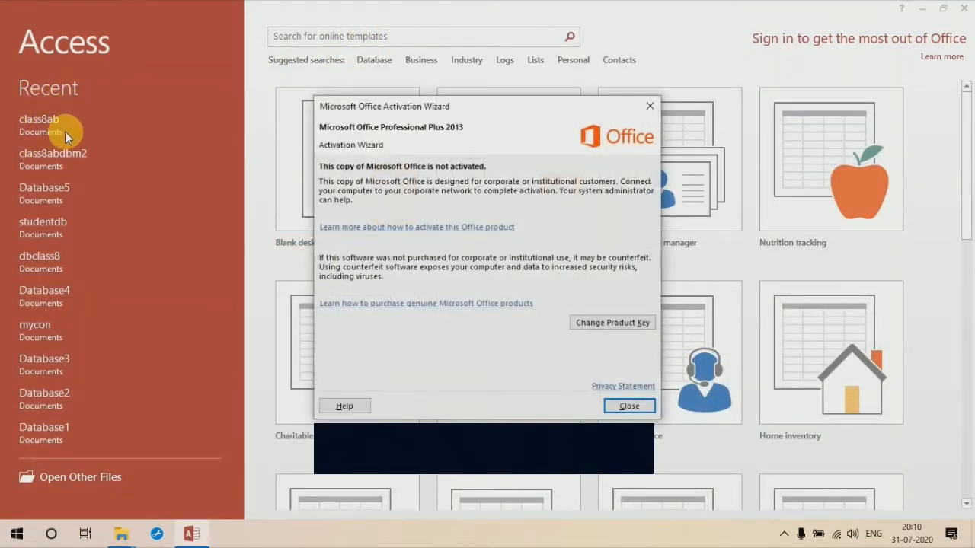
left_click(629, 406)
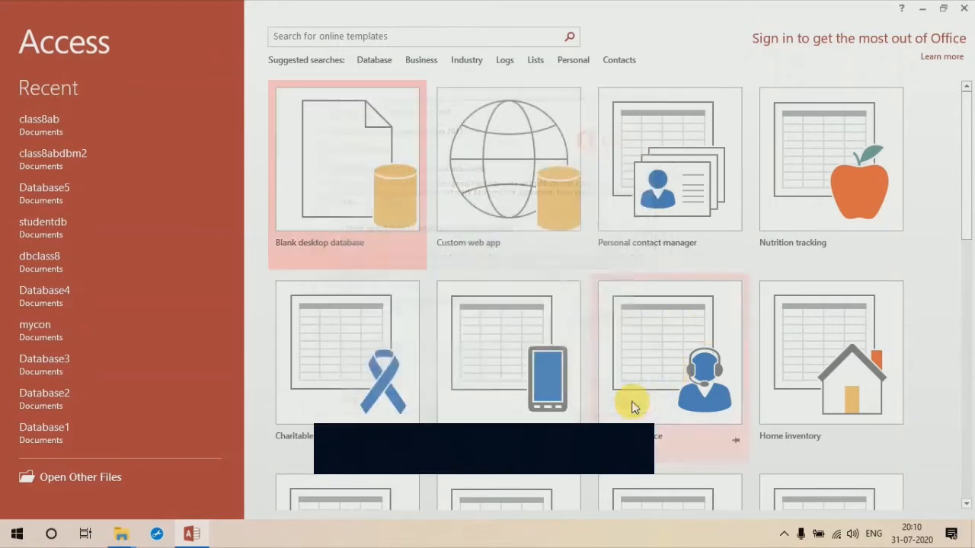
left_click(50, 124)
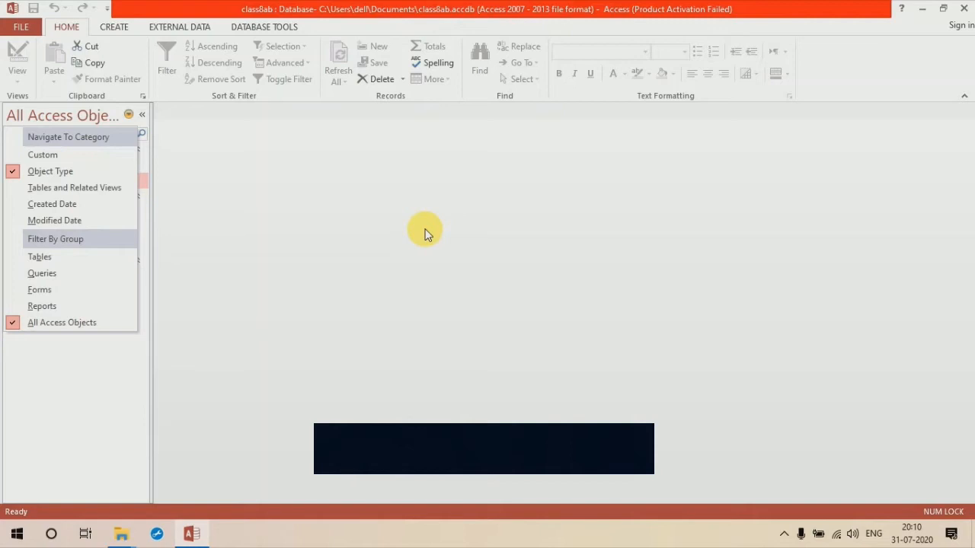
left_click(425, 233)
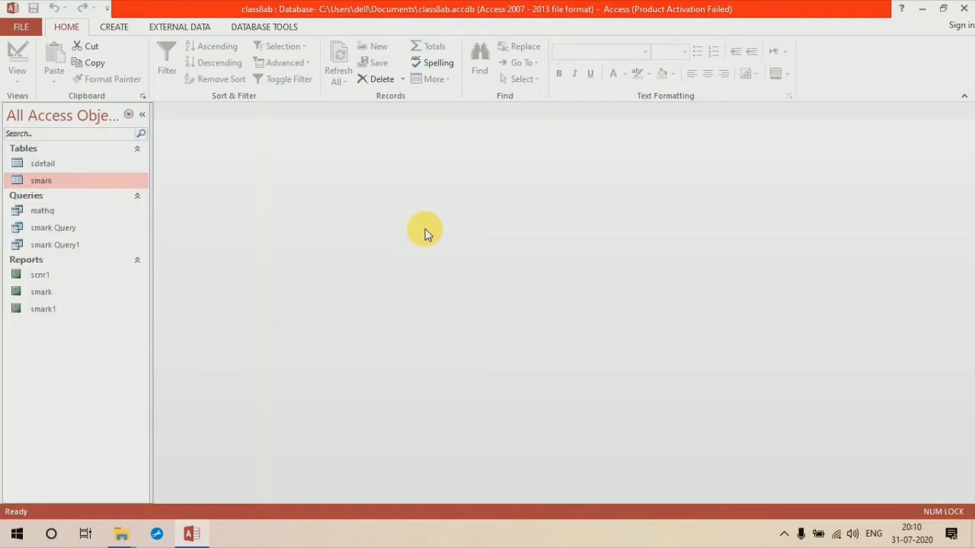
double_click(64, 185)
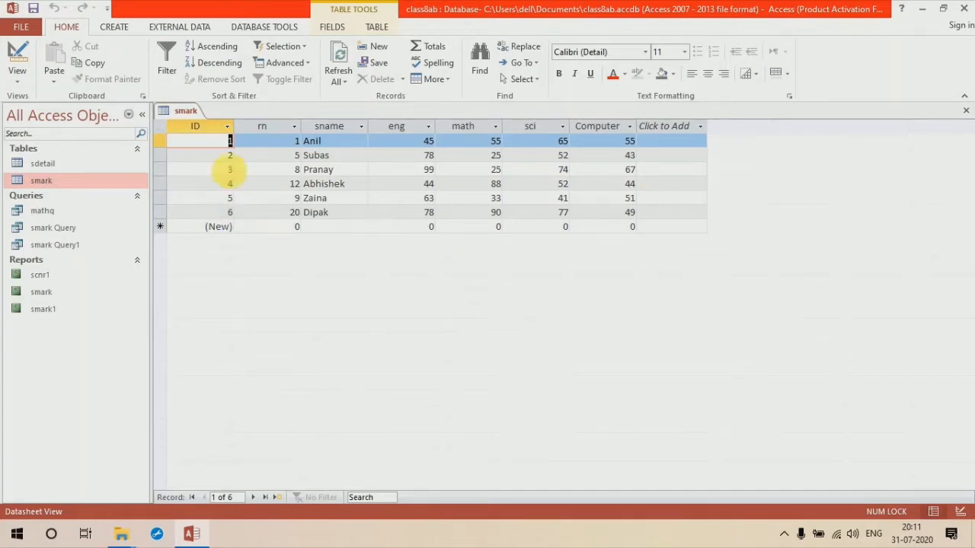
Step: Create a detail query from all fields of the smark table with the Simple Query Wizard and open its results
left_click(115, 31)
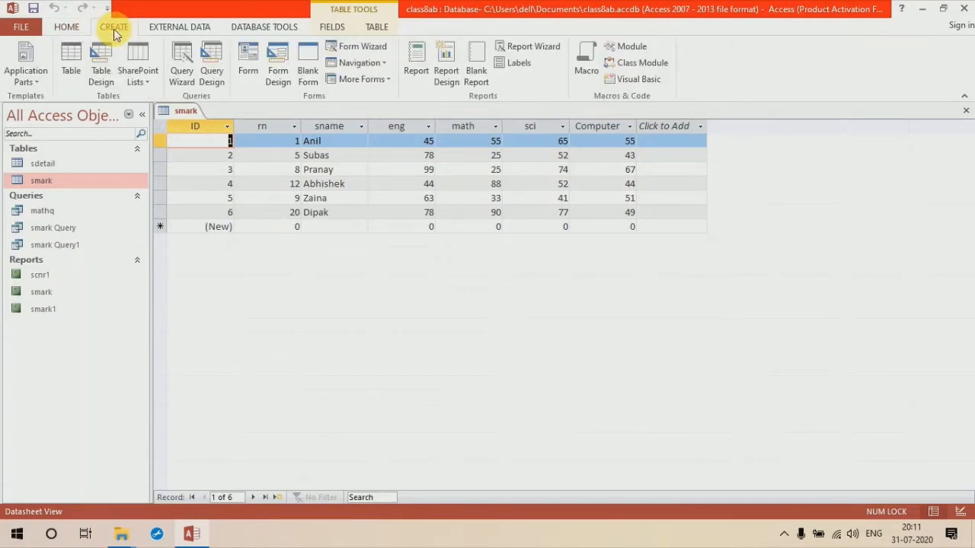
left_click(183, 74)
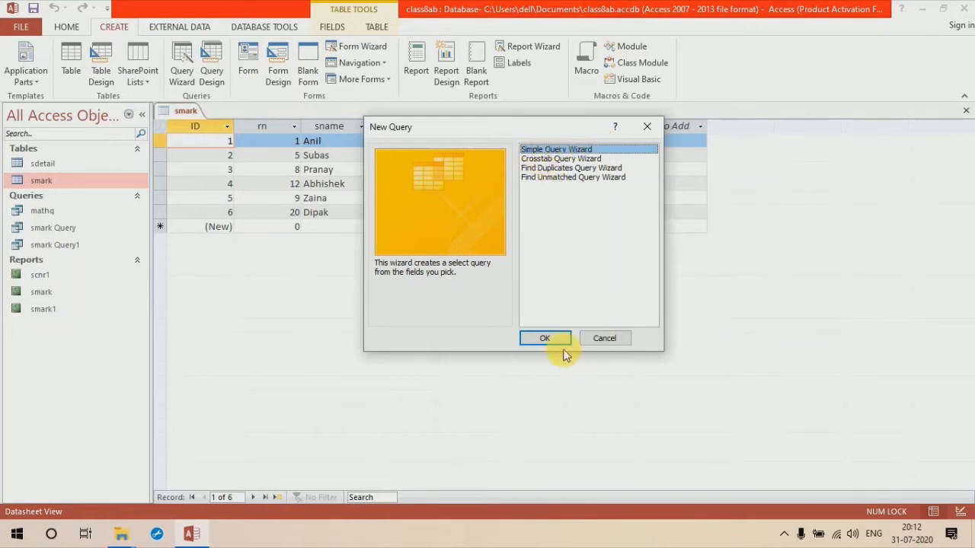
left_click(545, 338)
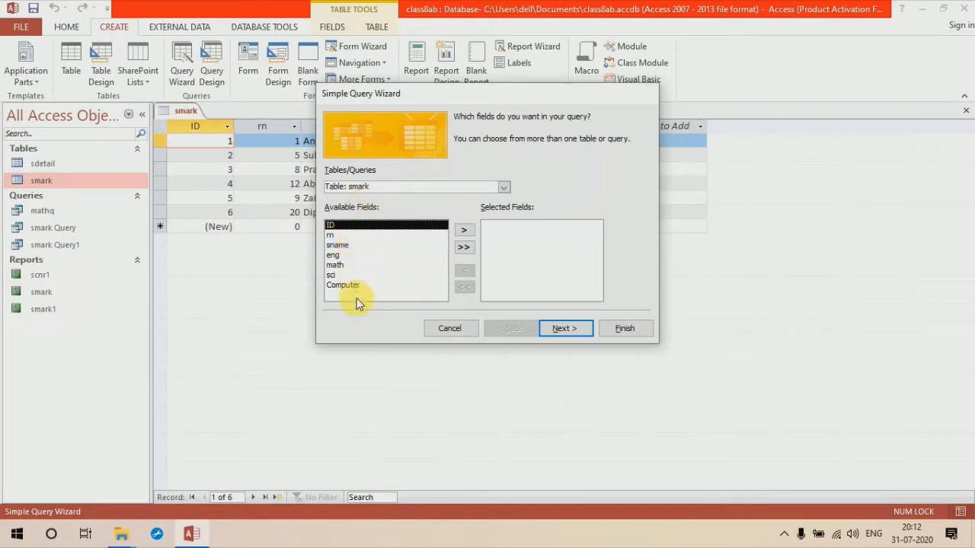
left_click(361, 246)
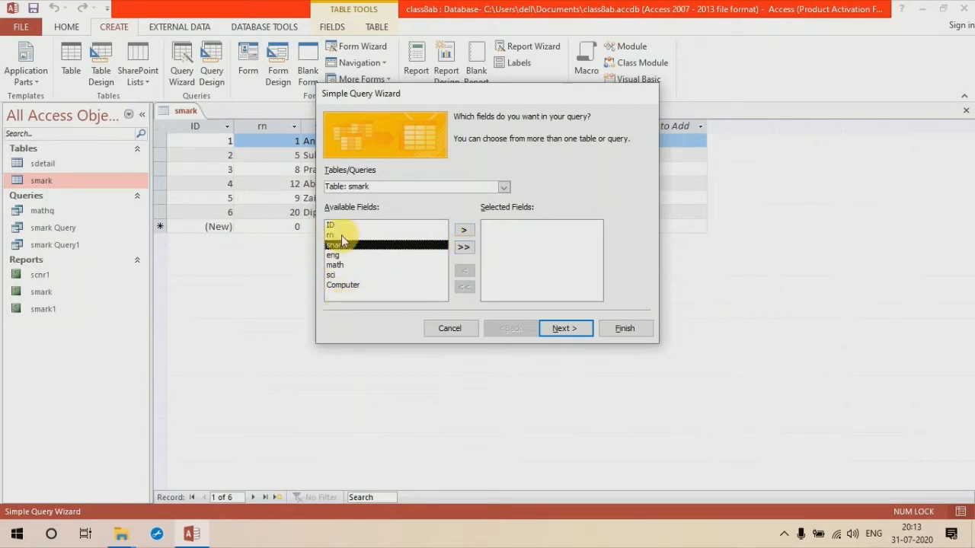
left_click(463, 249)
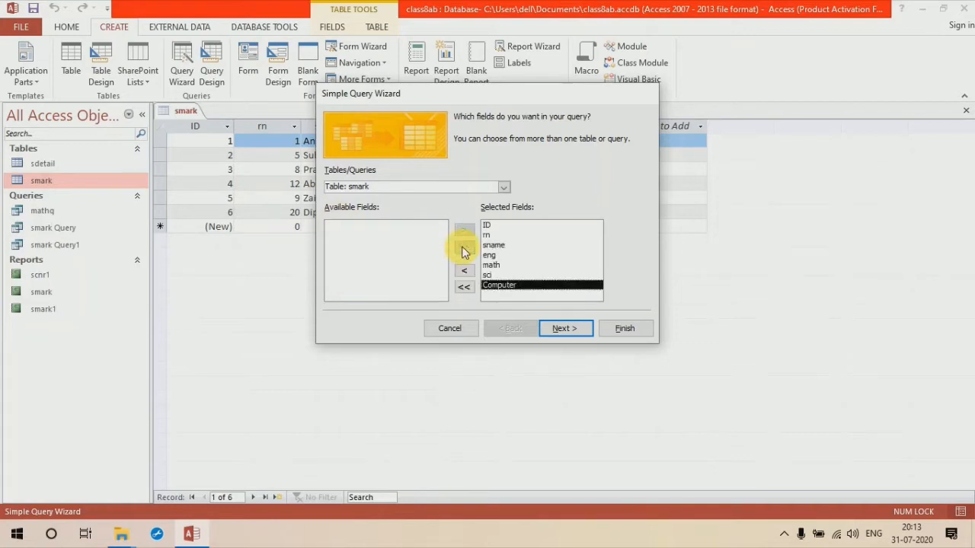
left_click(564, 329)
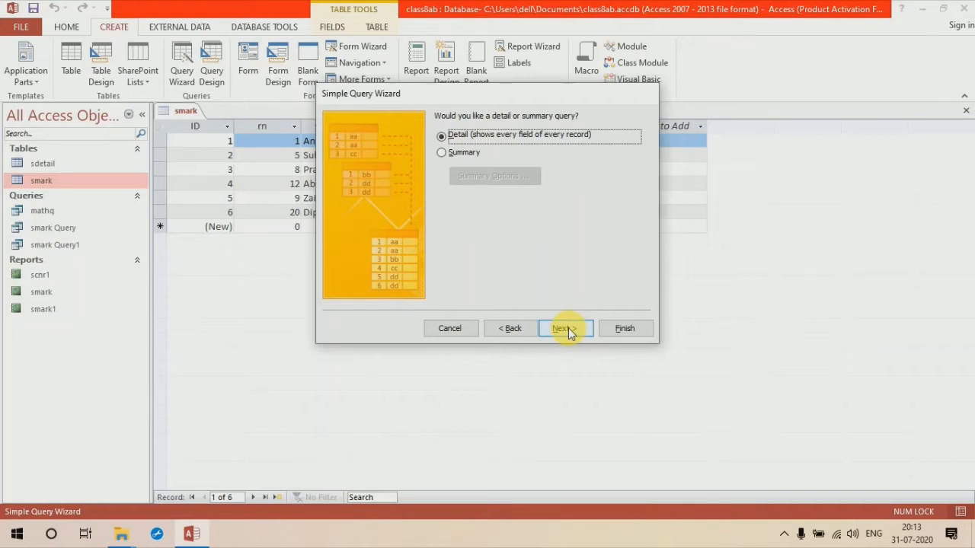
left_click(566, 328)
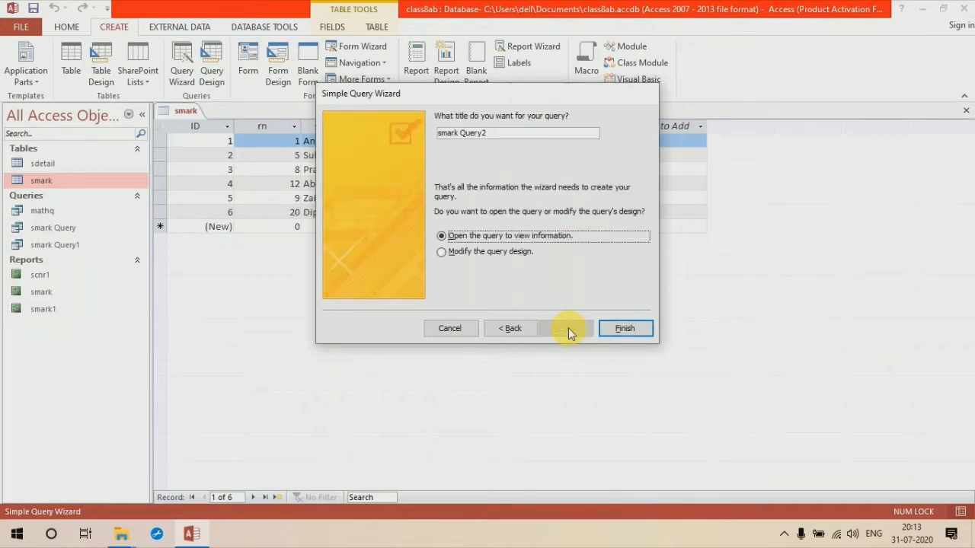
left_click(620, 329)
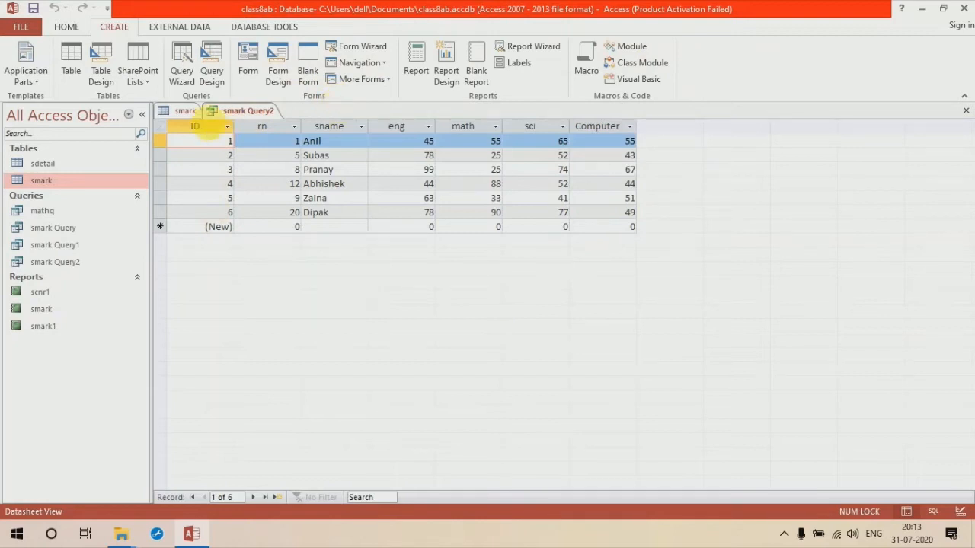
Step: Compare the all-fields query's records with the smark table, and close the query
left_click(186, 113)
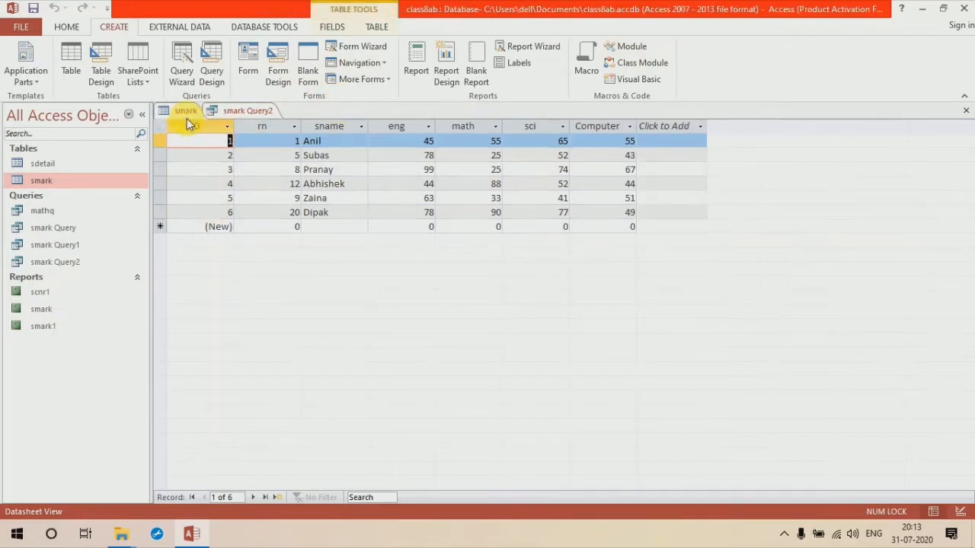
left_click(262, 114)
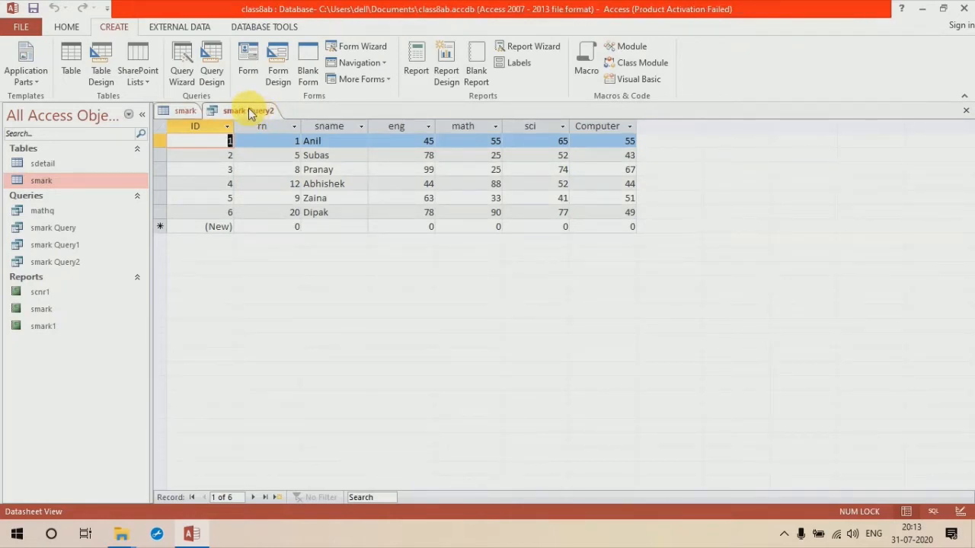
right_click(251, 113)
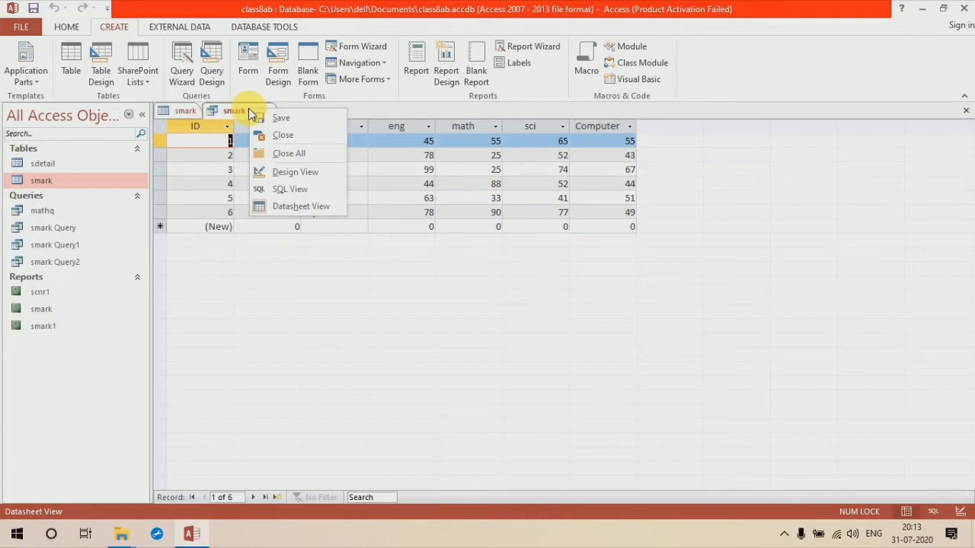
left_click(283, 144)
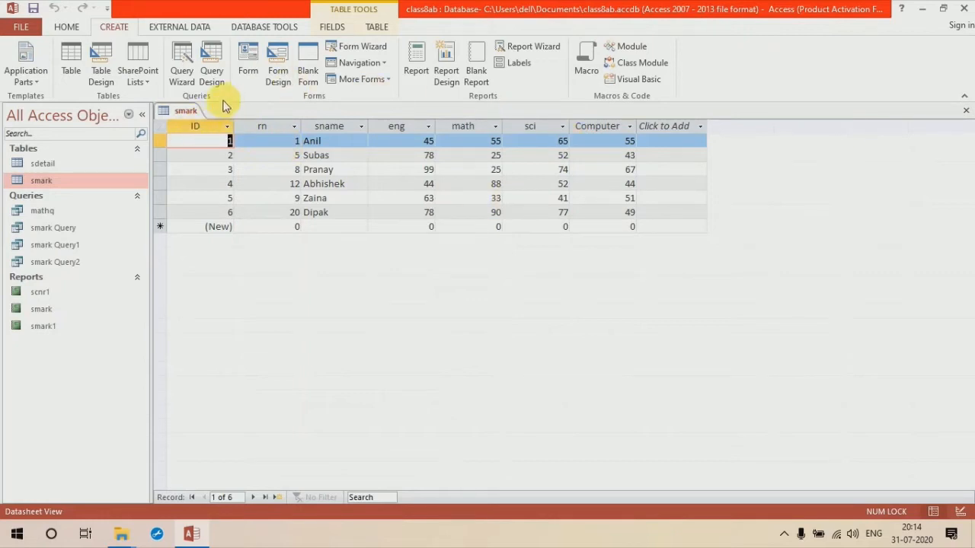
Step: Create a Simple Query Wizard query with only the sname and Computer fields of the smark table and open its results
left_click(182, 76)
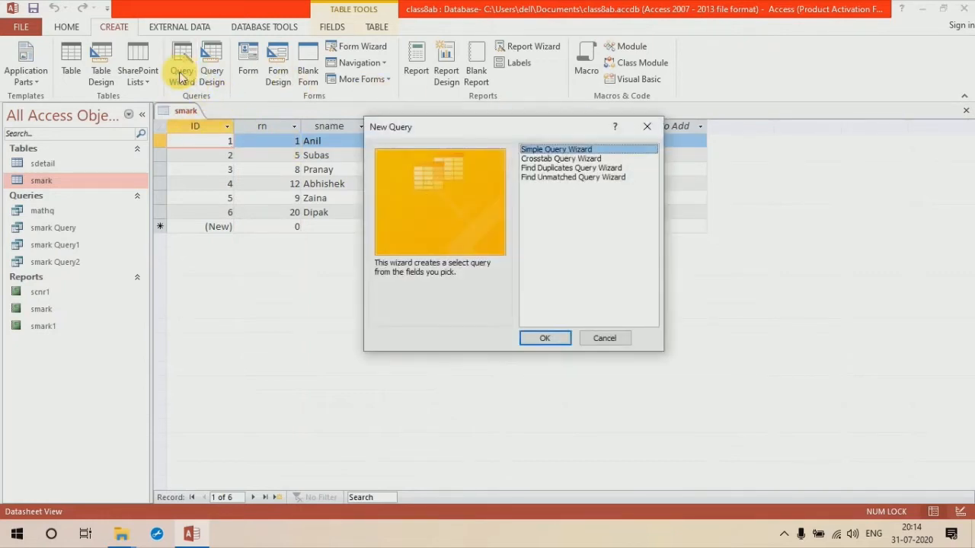
left_click(548, 338)
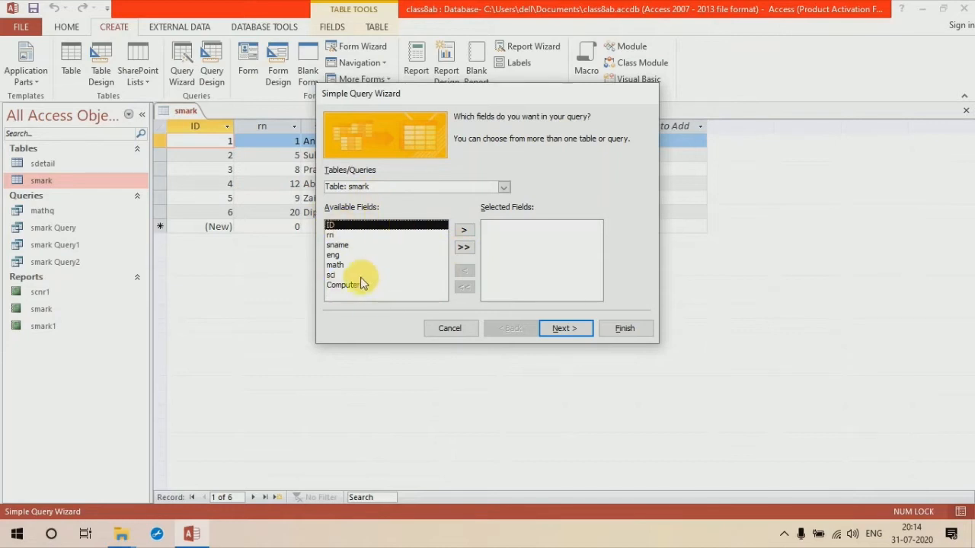
left_click(341, 245)
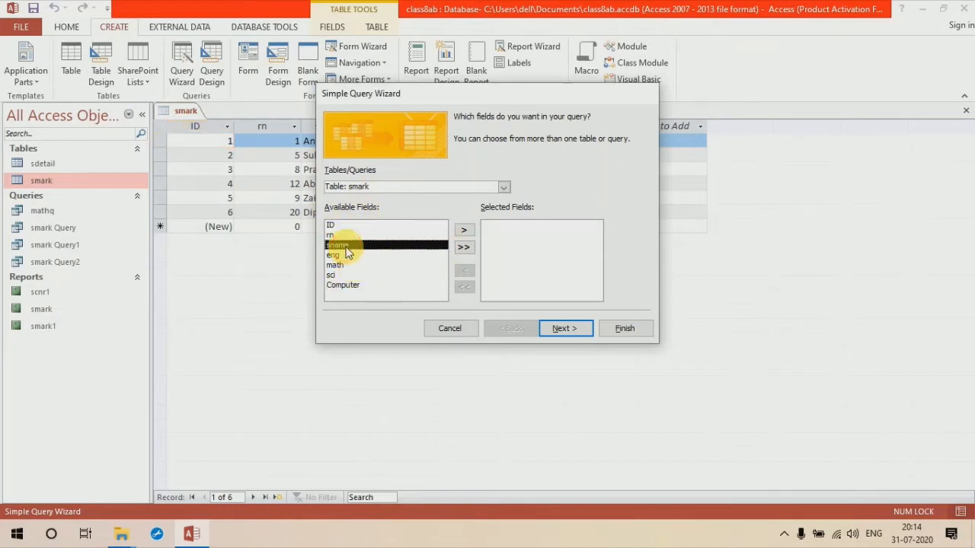
left_click(461, 230)
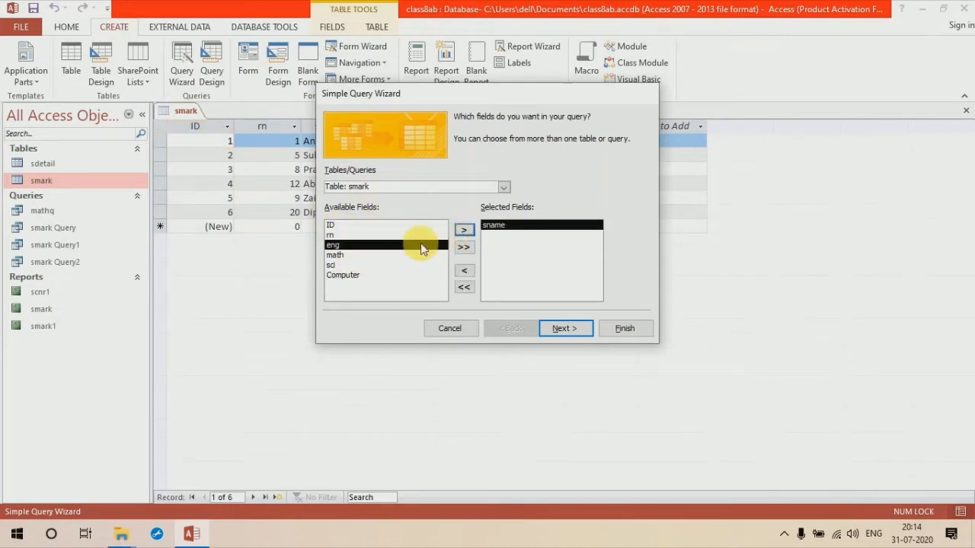
left_click(344, 275)
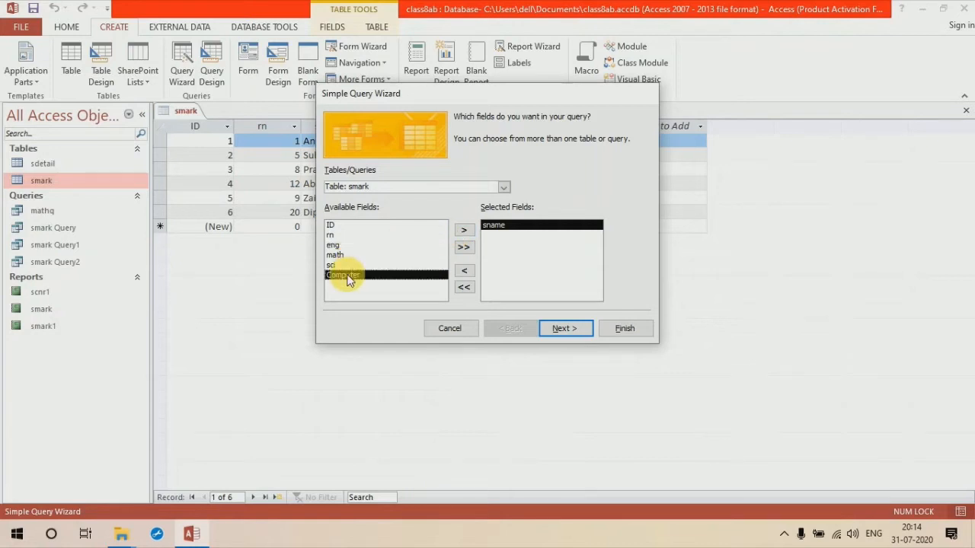
left_click(466, 230)
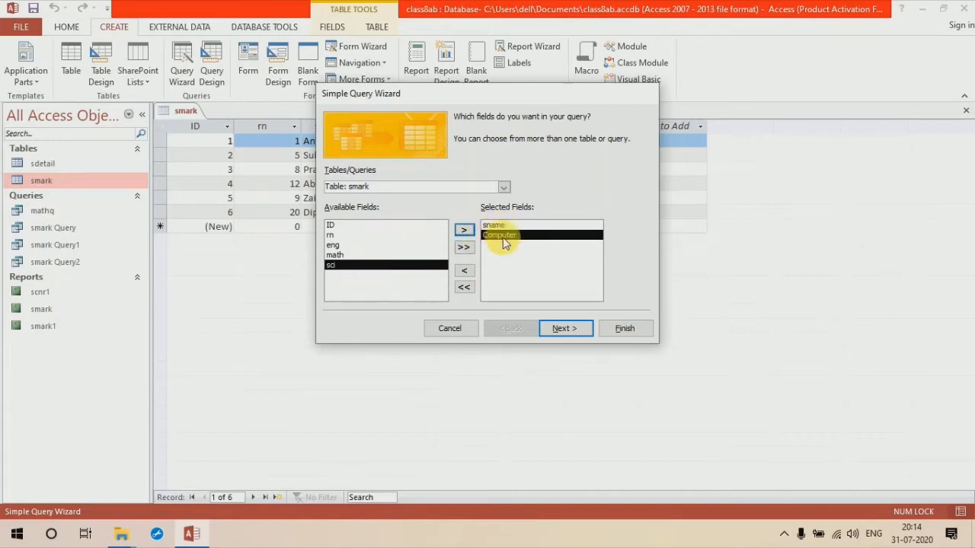
left_click(572, 330)
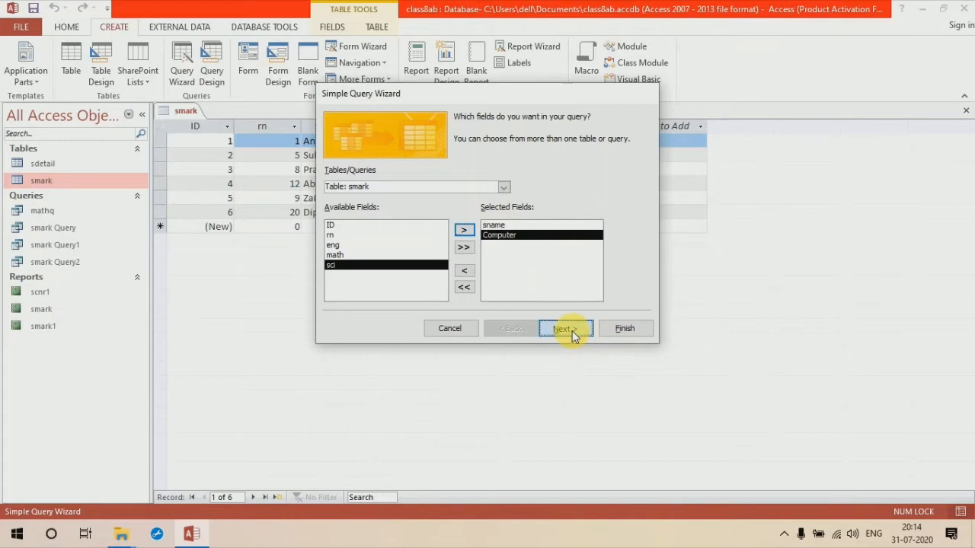
left_click(626, 339)
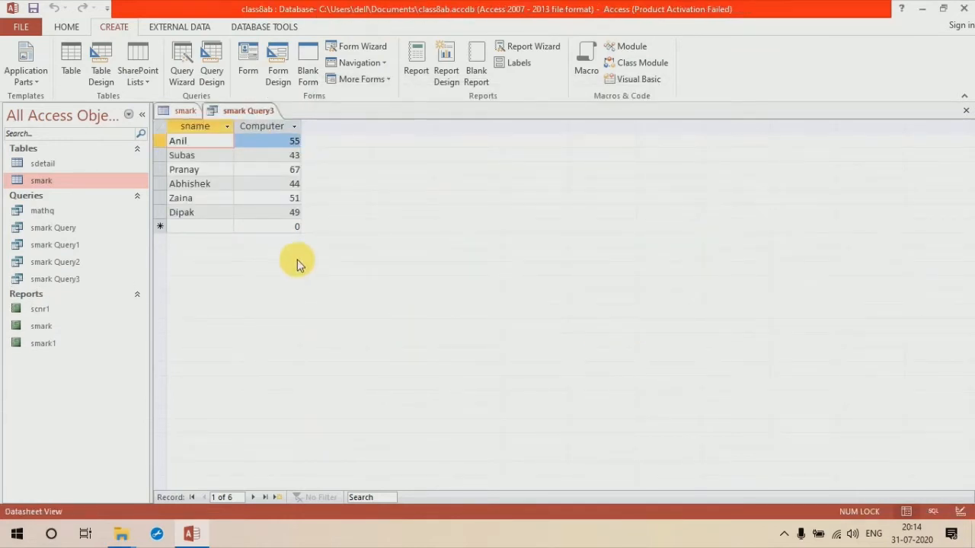
Step: Compare the sname and Computer query's records with the smark table, and close the query
left_click(185, 112)
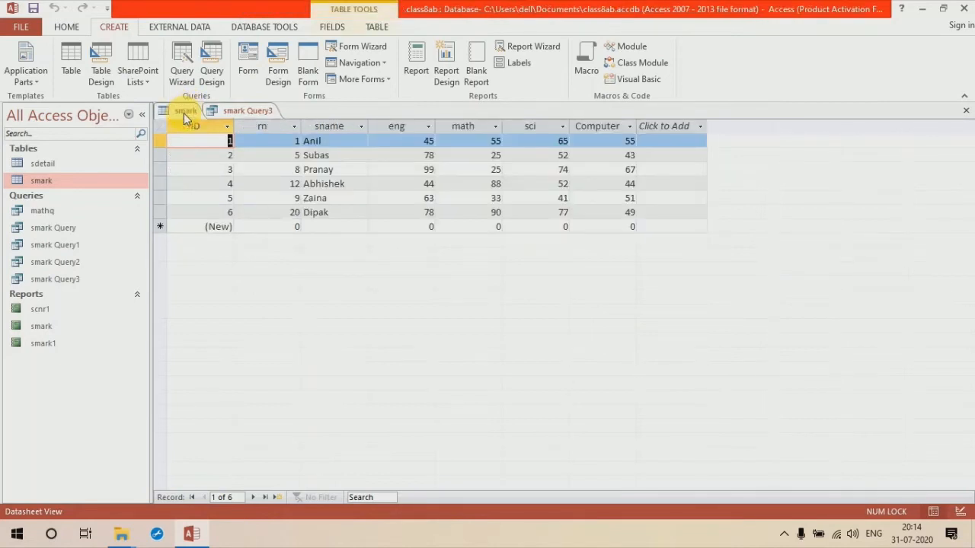
left_click(233, 112)
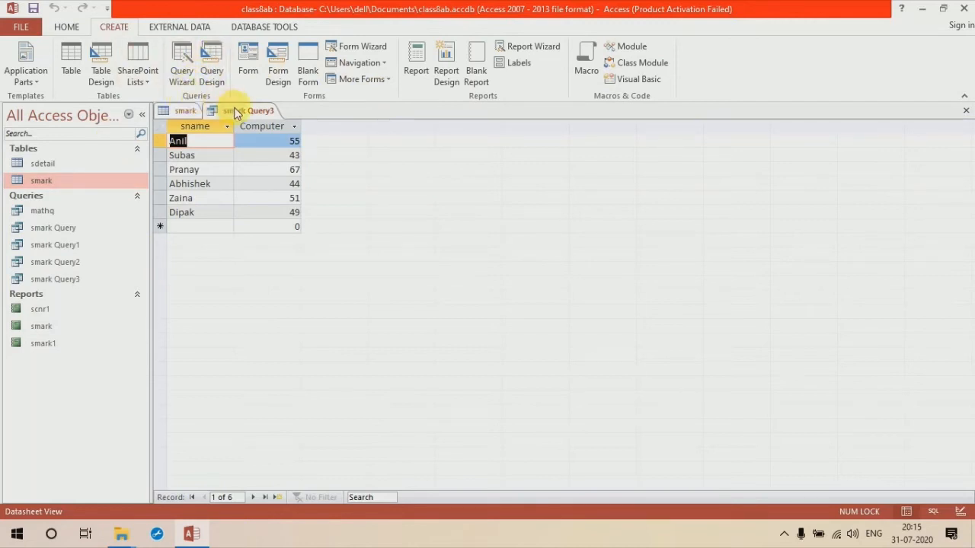
right_click(236, 111)
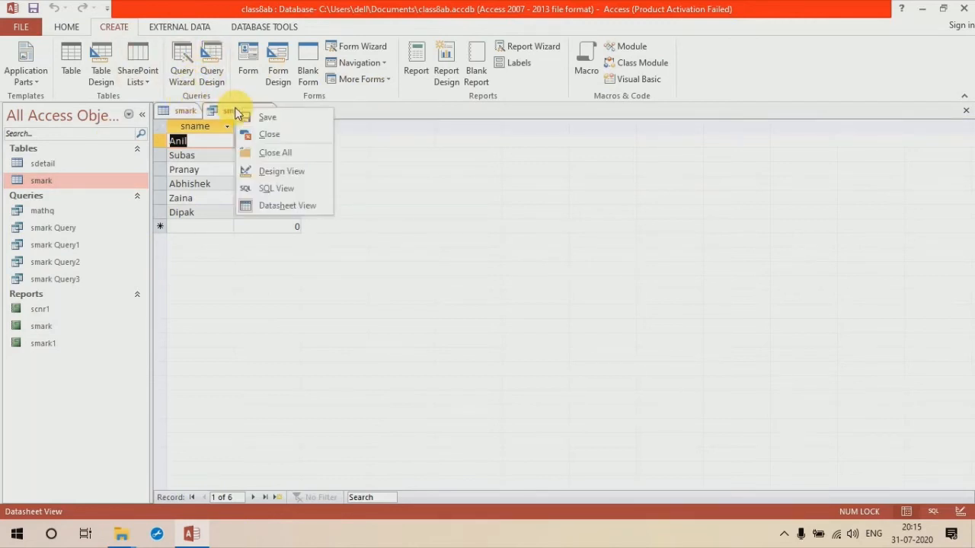
left_click(277, 139)
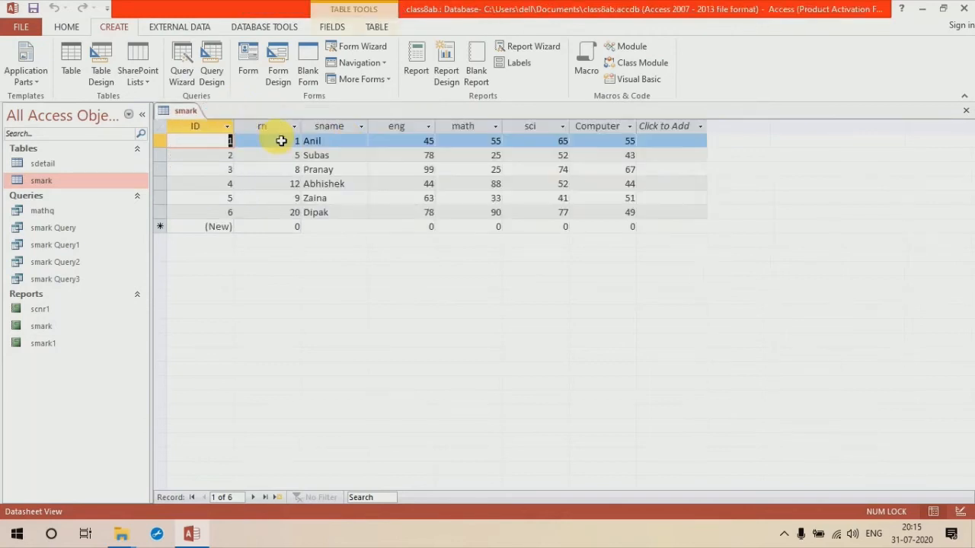
Step: Start a new query in Query Design with the smark table as its source
left_click(214, 73)
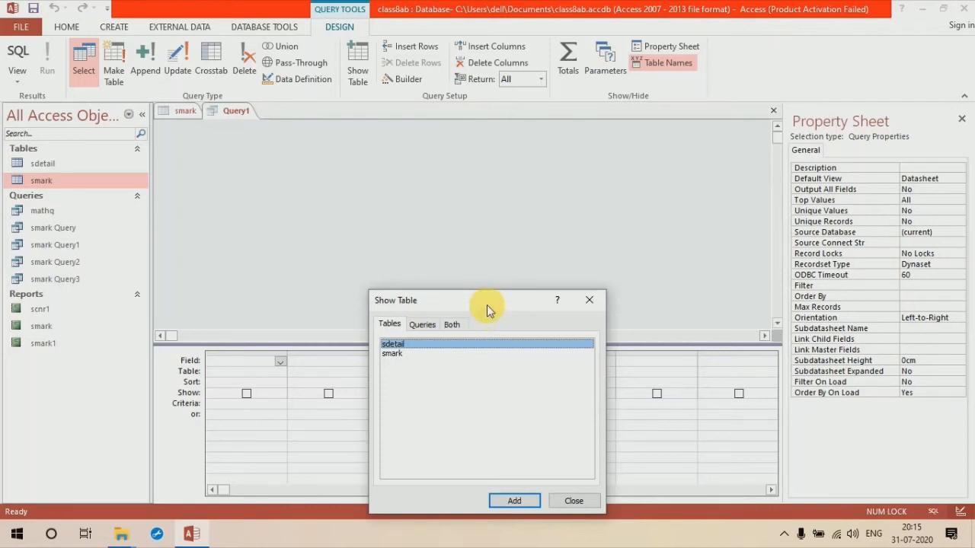
left_click_drag(487, 305, 401, 147)
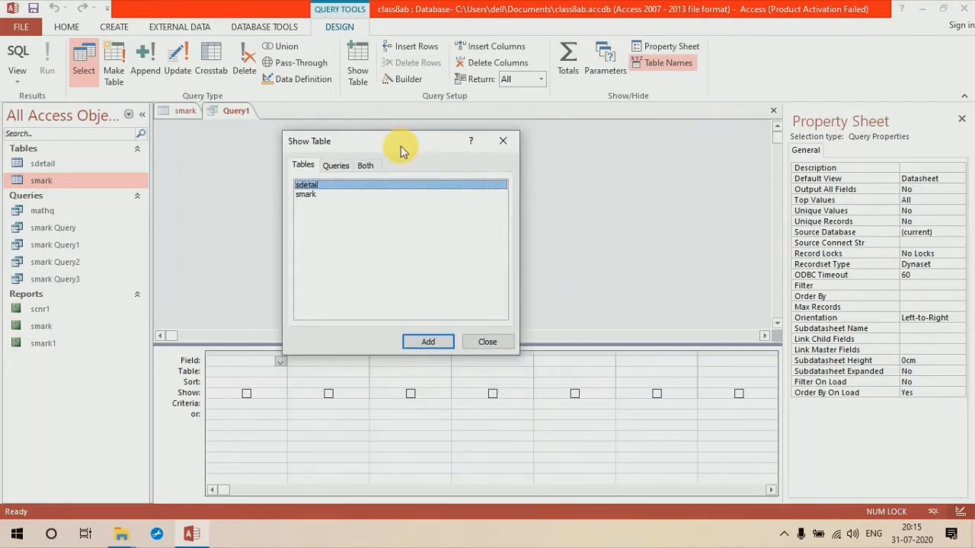
left_click(308, 195)
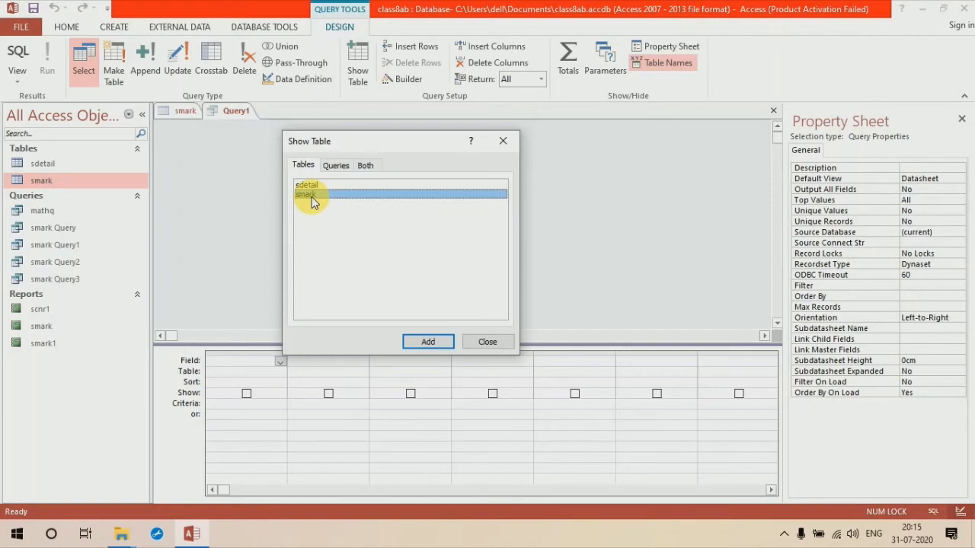
left_click(426, 342)
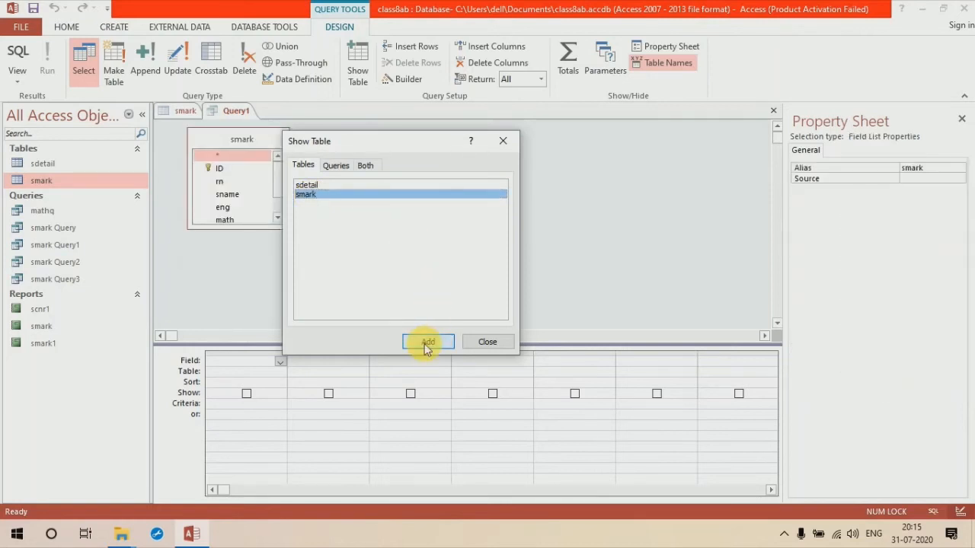
left_click(488, 342)
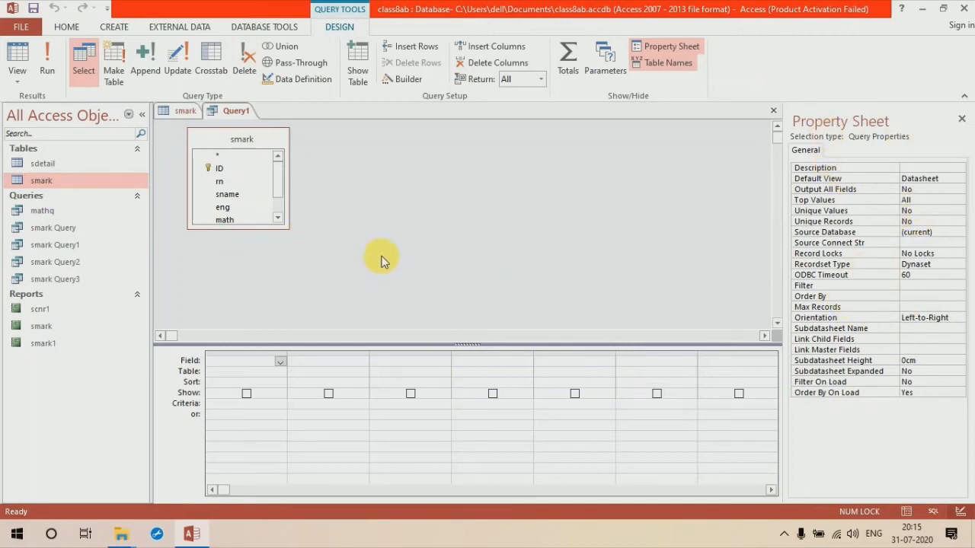
Step: Add the rn, sname and Computer fields of the smark table to the query design and run the query
left_click(229, 182)
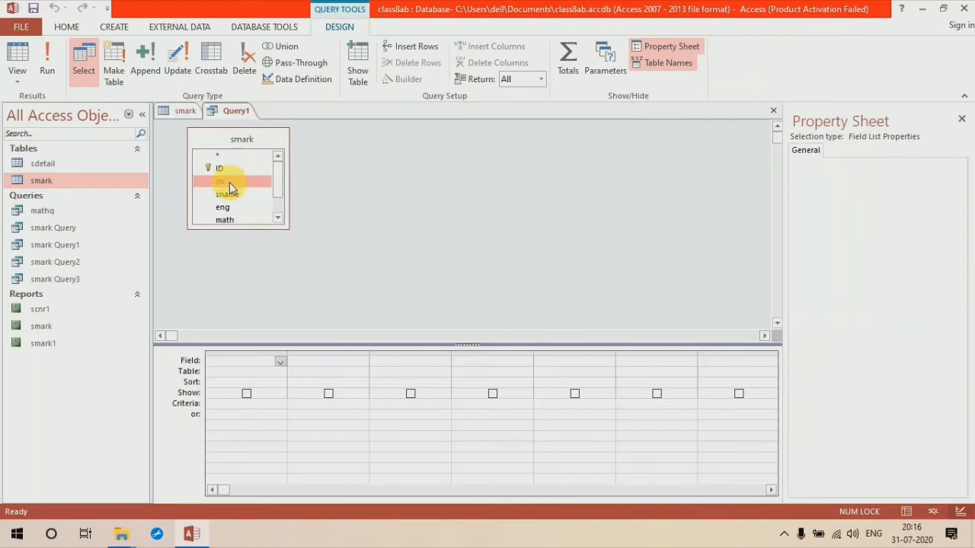
double_click(229, 187)
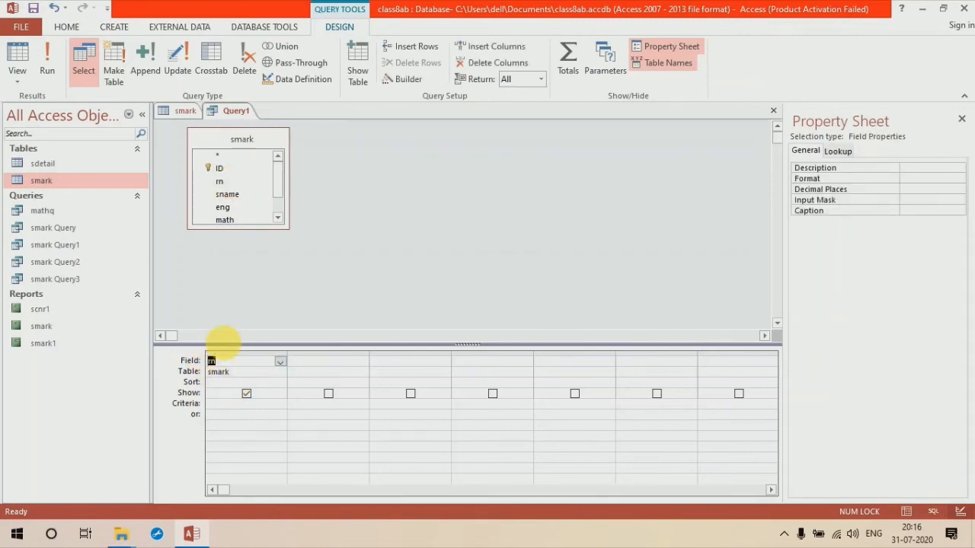
double_click(228, 195)
double_click(228, 194)
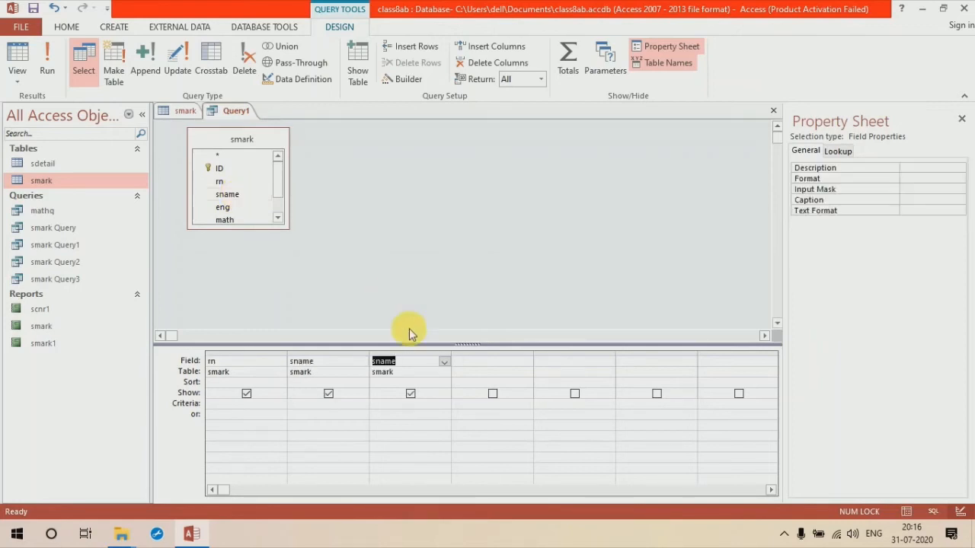
left_click(444, 363)
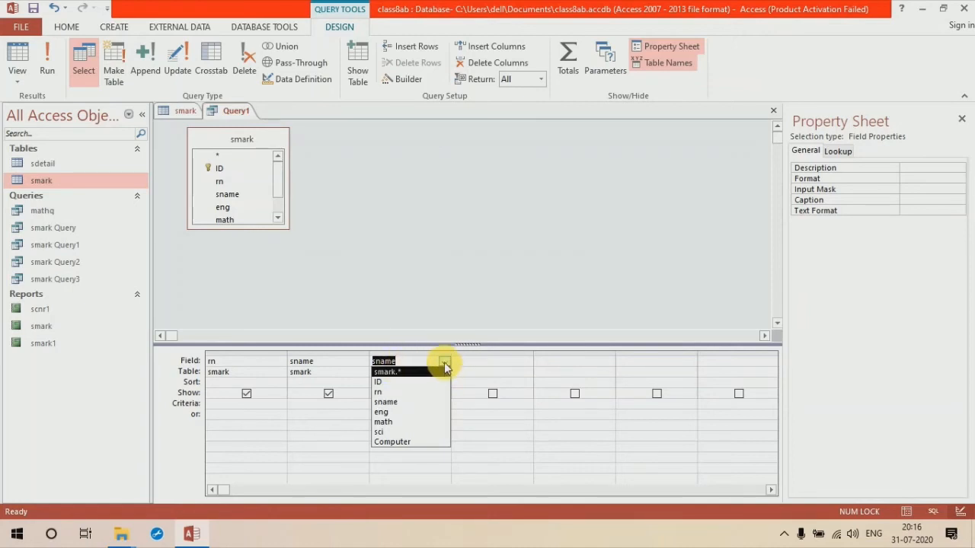
left_click(392, 441)
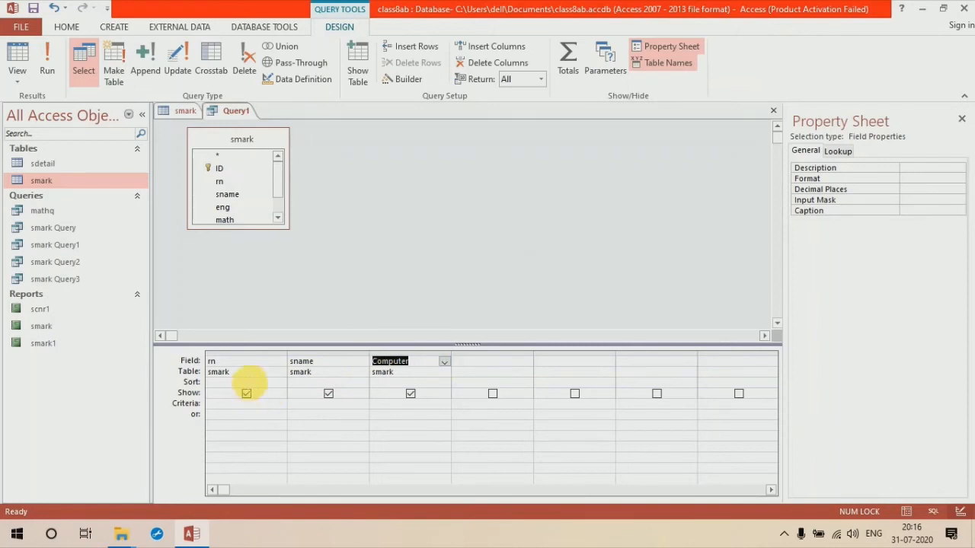
left_click(339, 299)
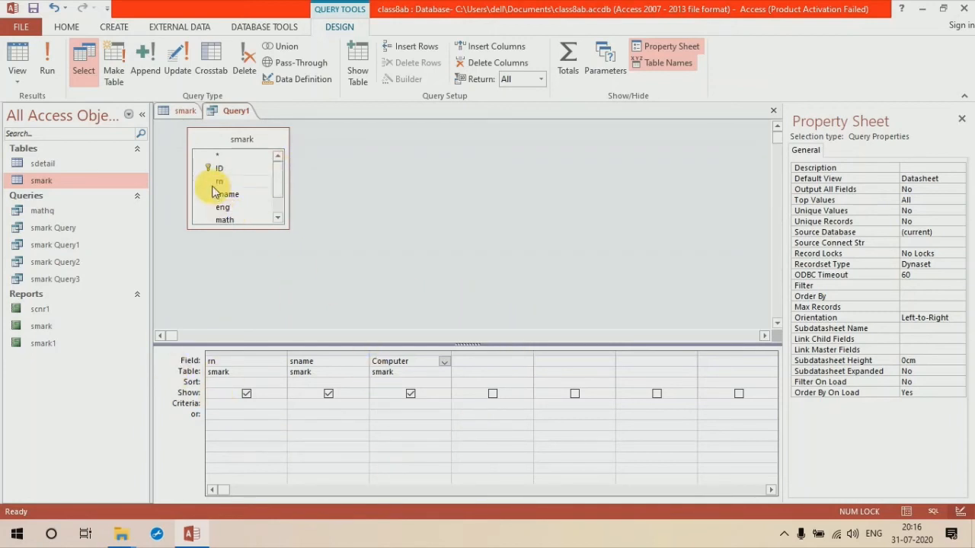
left_click(47, 69)
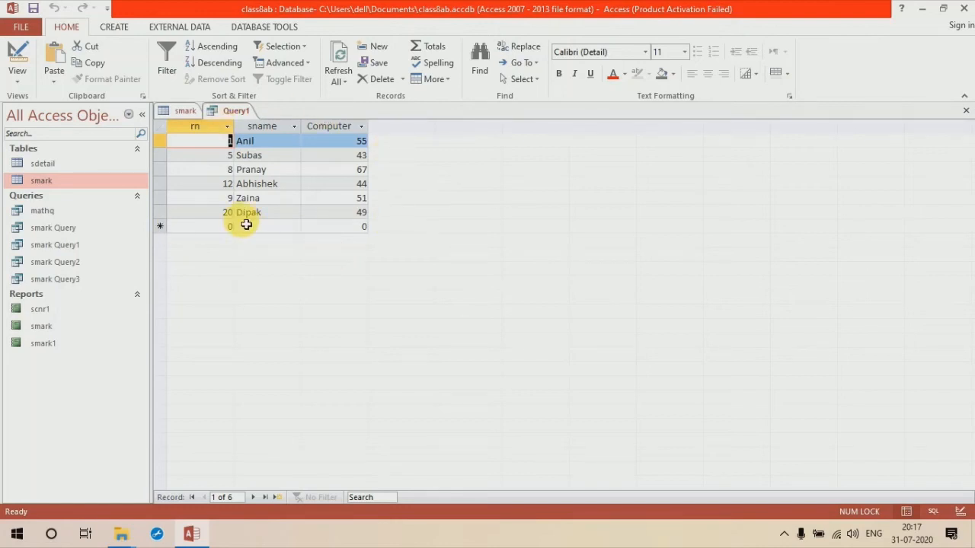
Step: Return the query to Design View and review the records in the smark table
right_click(235, 115)
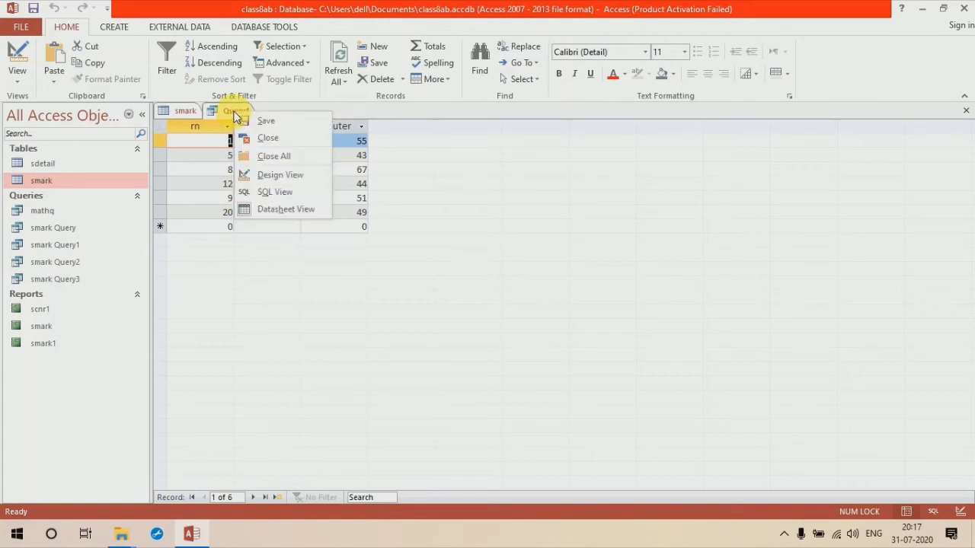
left_click(300, 176)
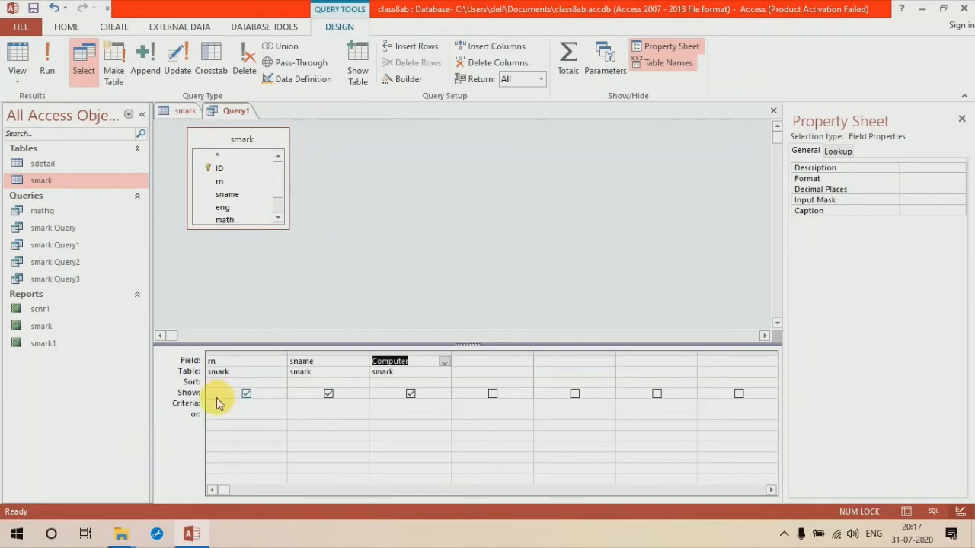
left_click(188, 411)
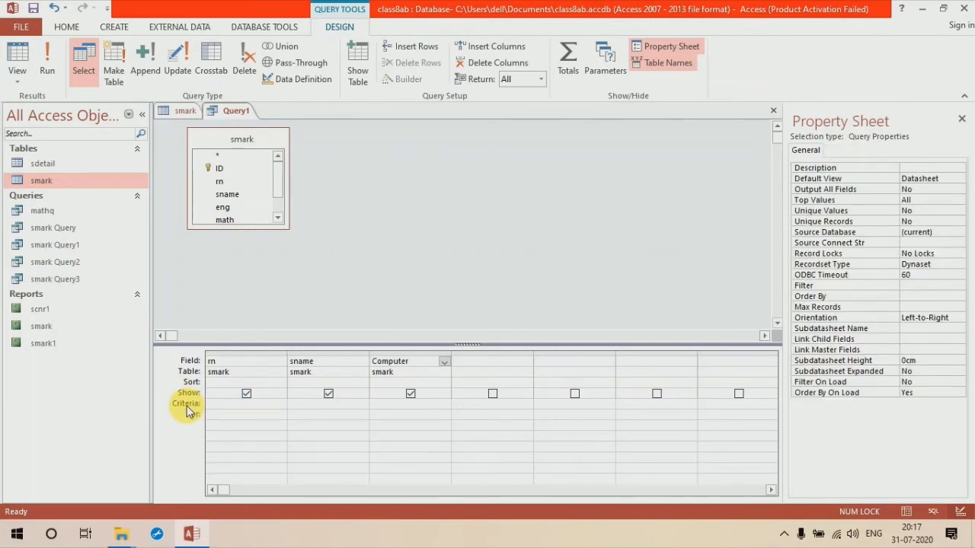
left_click(185, 110)
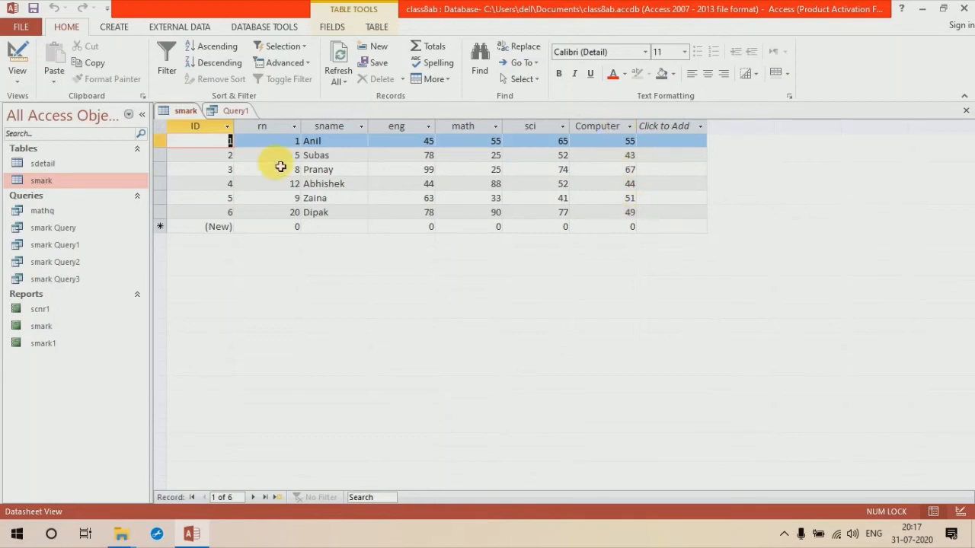
left_click(235, 111)
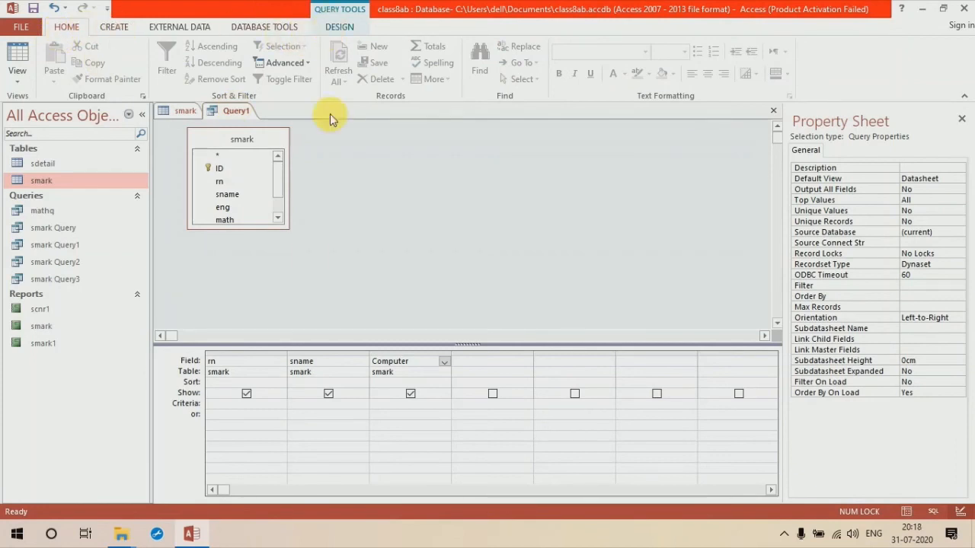
Step: Run the query again without any criteria to view its rn, sname and Computer records
right_click(240, 112)
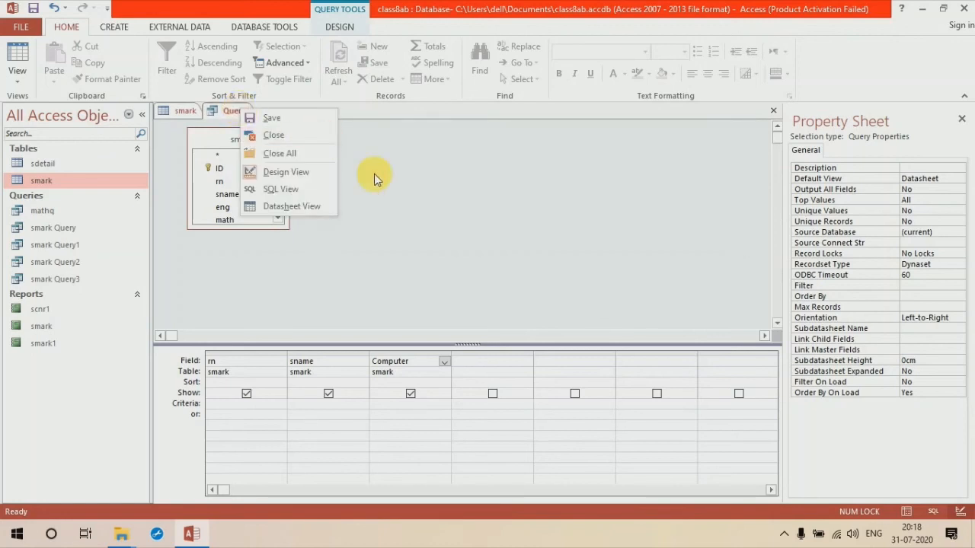
left_click(400, 203)
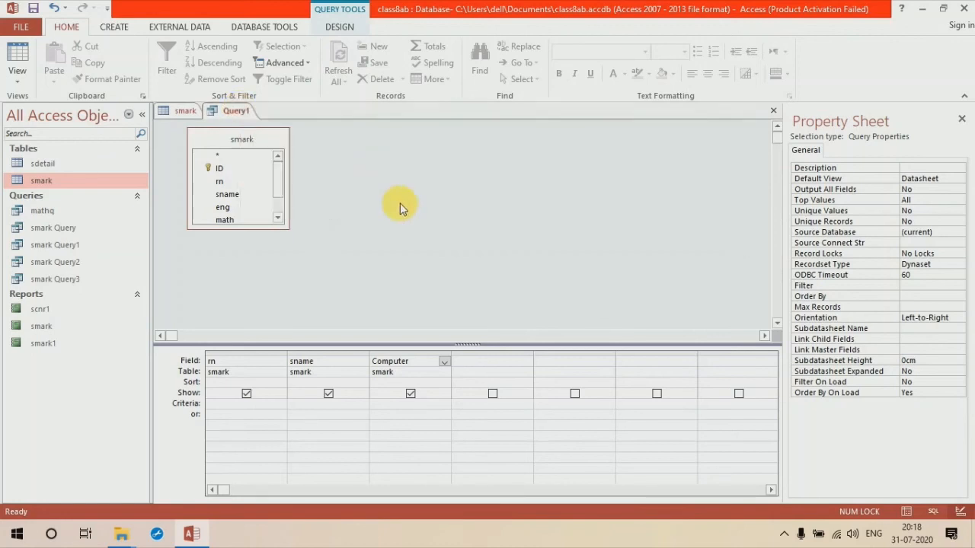
left_click(113, 28)
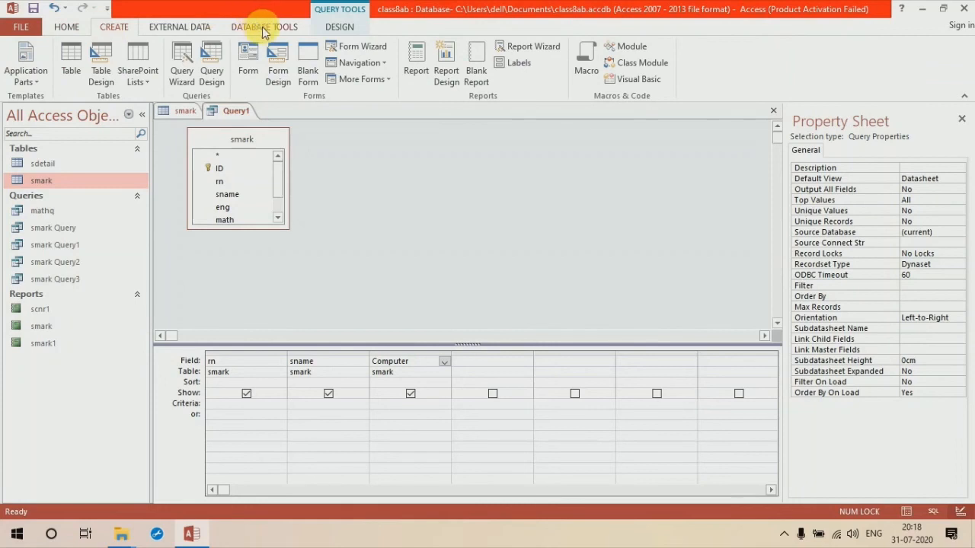
left_click(337, 30)
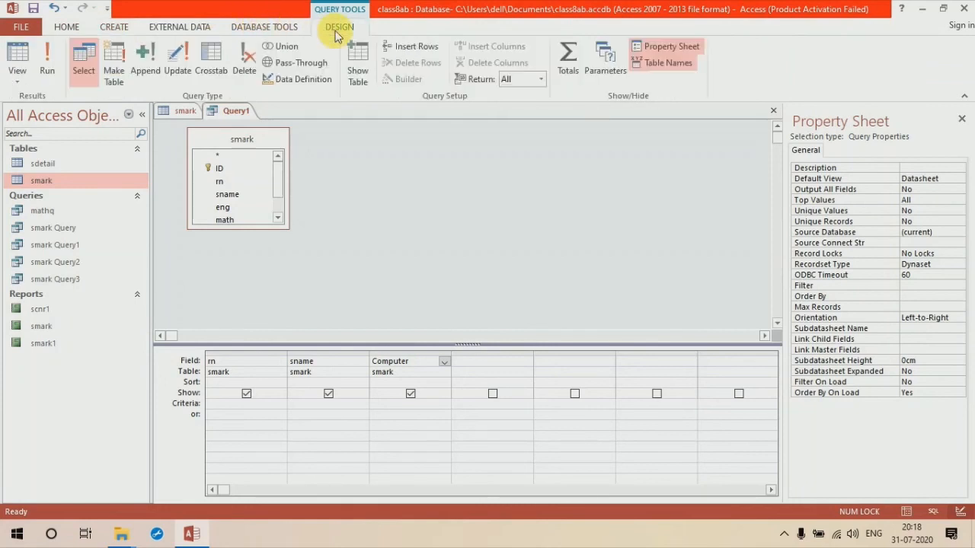
left_click(51, 67)
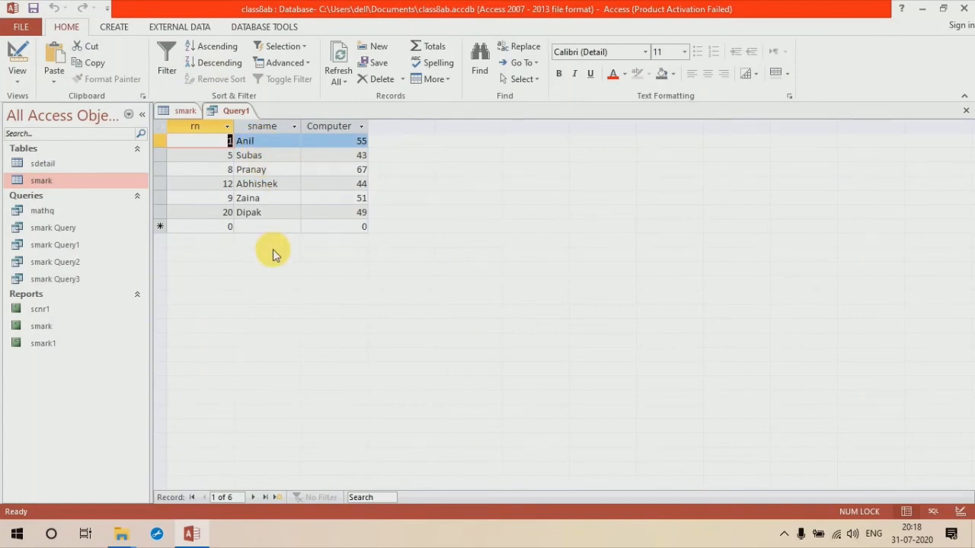
Step: Return to the query's design, set the criteria >60 for the Computer field, and run the query
right_click(236, 113)
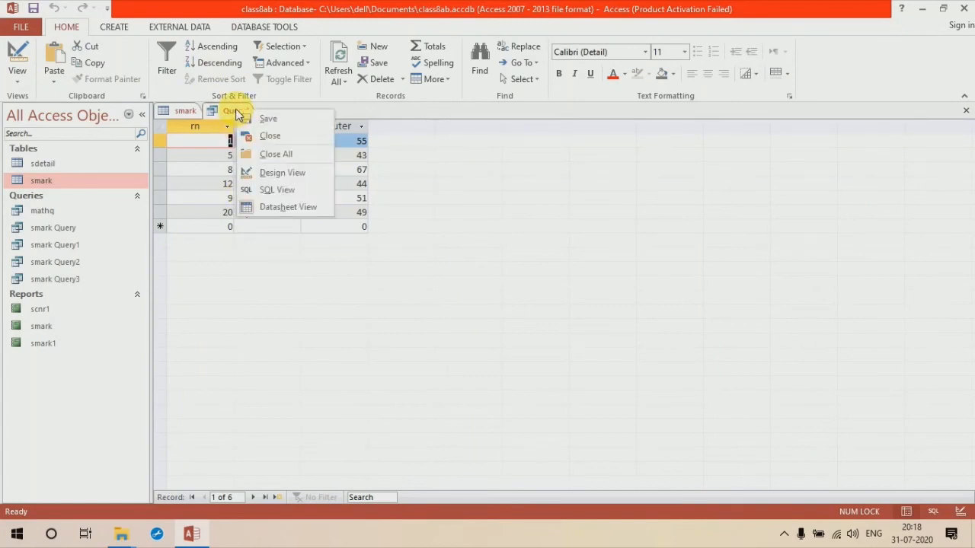
left_click(281, 174)
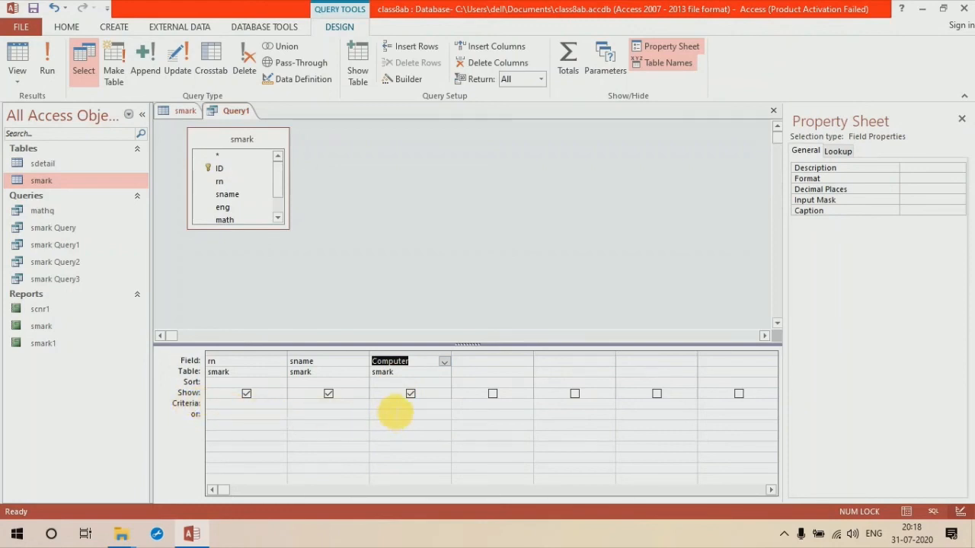
left_click(394, 412)
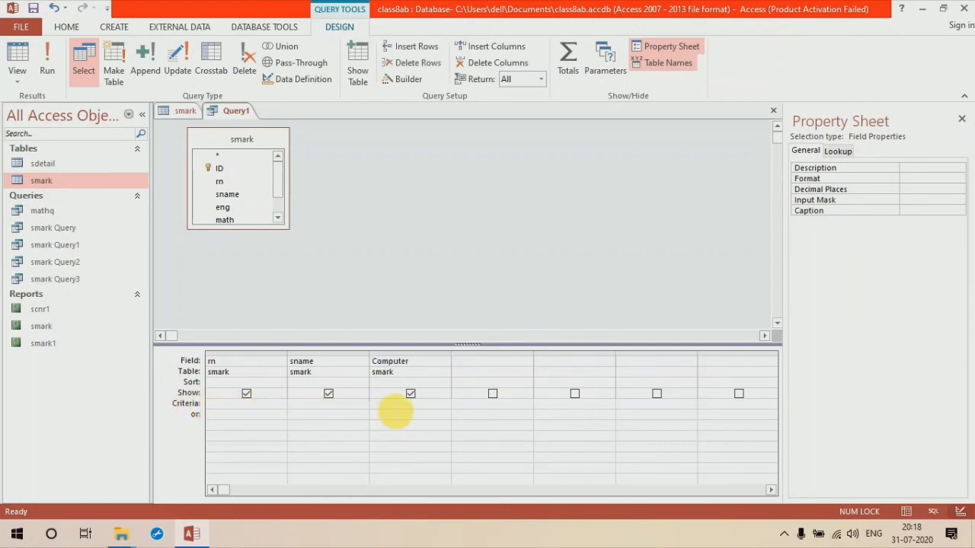
type(">60")
left_click(390, 290)
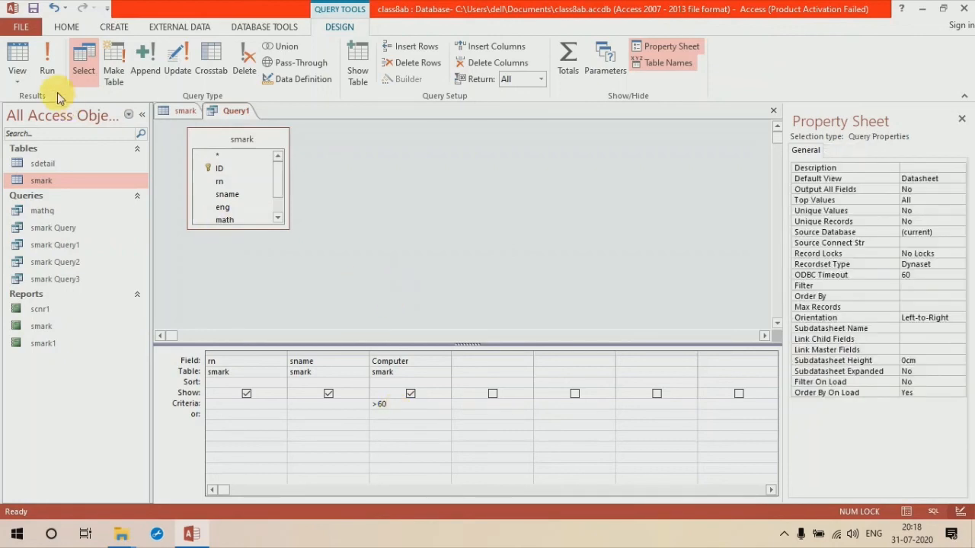
left_click(47, 72)
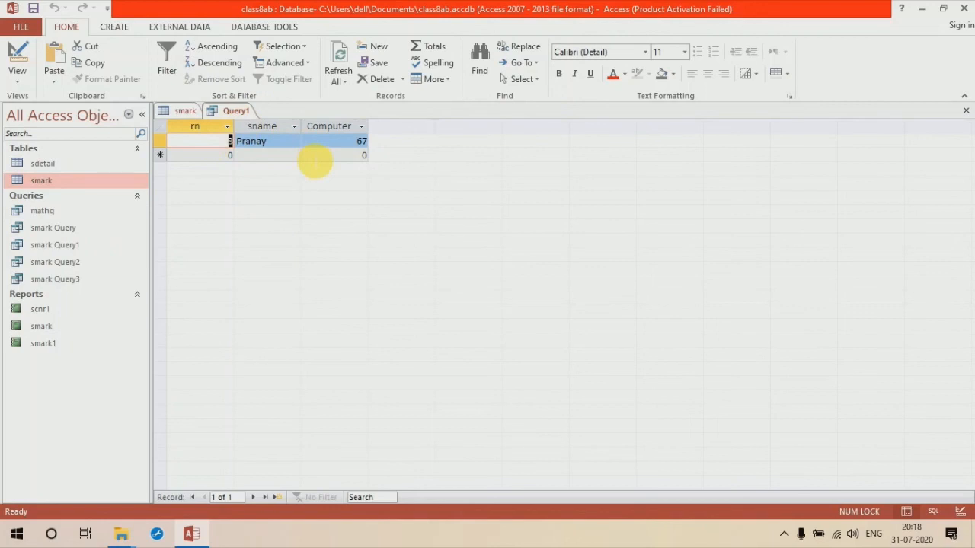
left_click(116, 27)
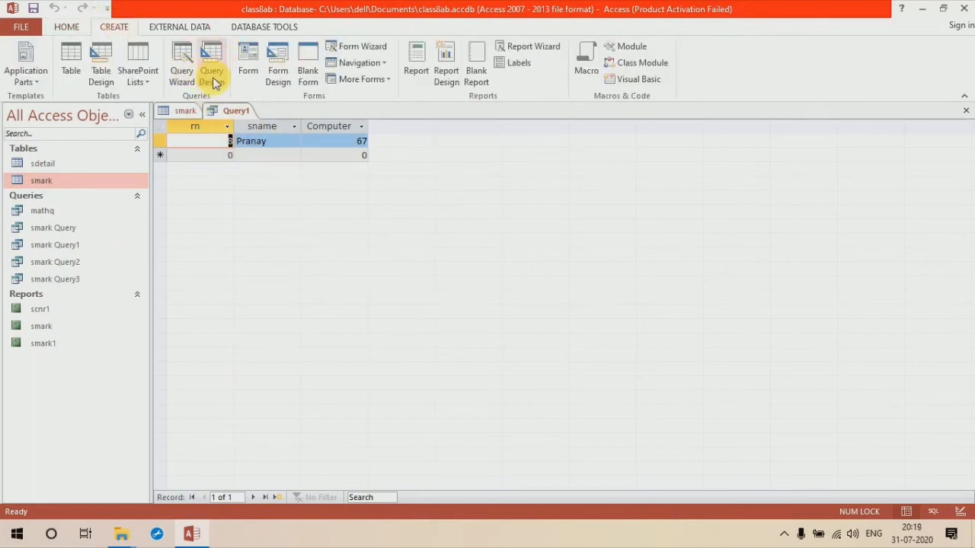